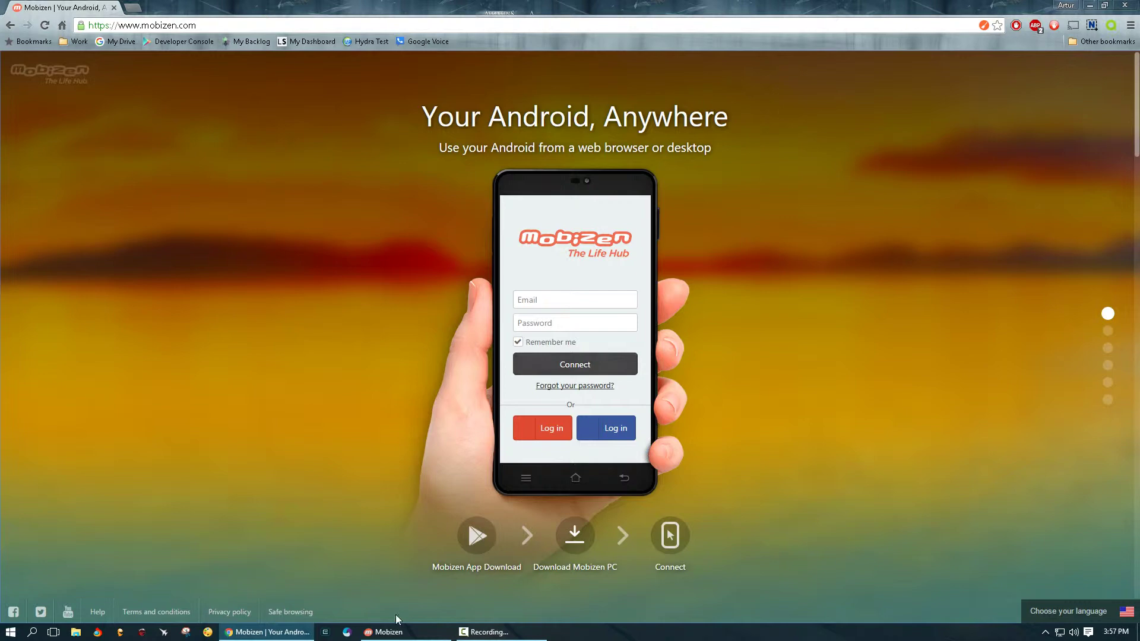
Bring the Mobizen mirror forward, minimize Chrome, centre the window and swipe the phone's home screen.
left_click(394, 634)
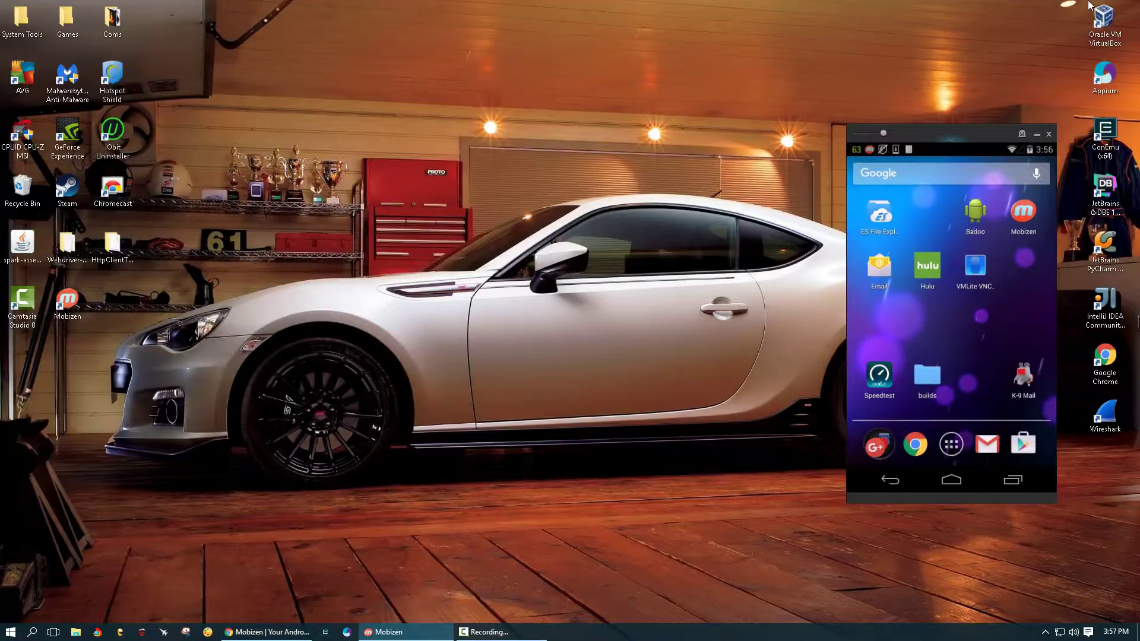
left_click(1089, 4)
left_click_drag(929, 127, 561, 127)
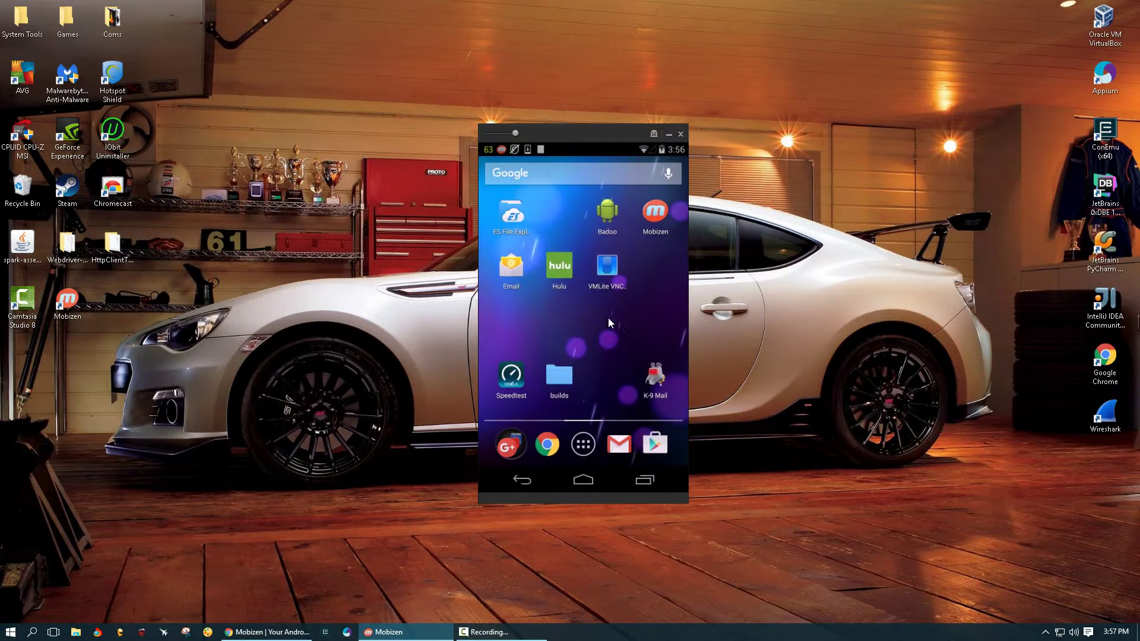
mouse_move(608, 318)
left_mouse_down()
mouse_move(668, 322)
mouse_move(501, 306)
mouse_move(596, 318)
mouse_move(569, 304)
left_mouse_up()
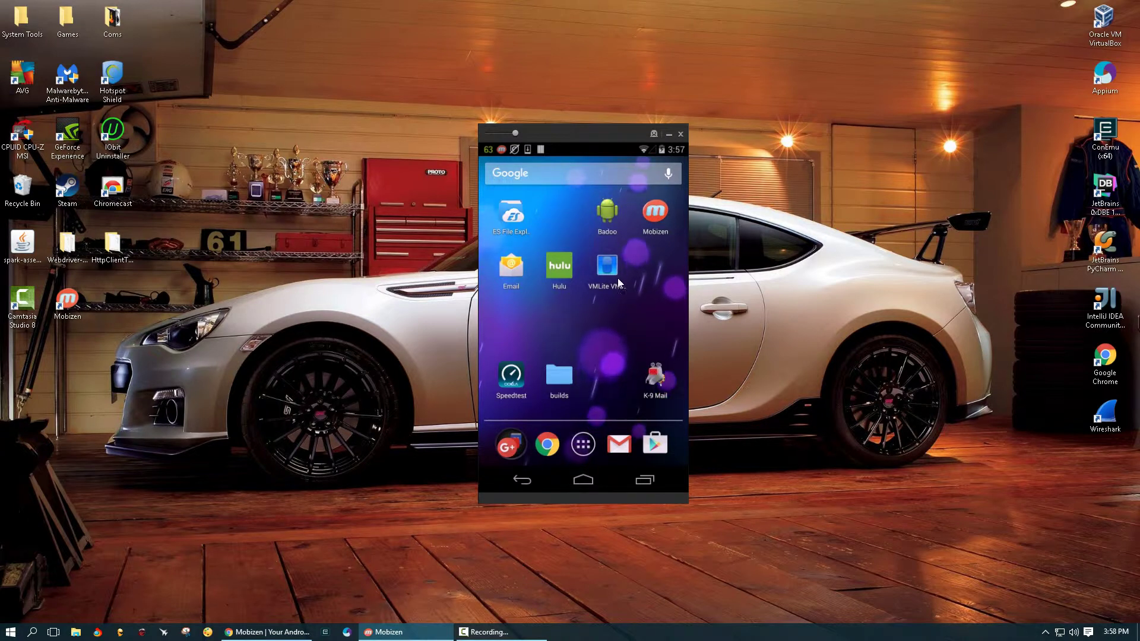
Launch the phone's Mobizen app, view Connection method settings, then return to its USB-connected status page.
left_click(653, 215)
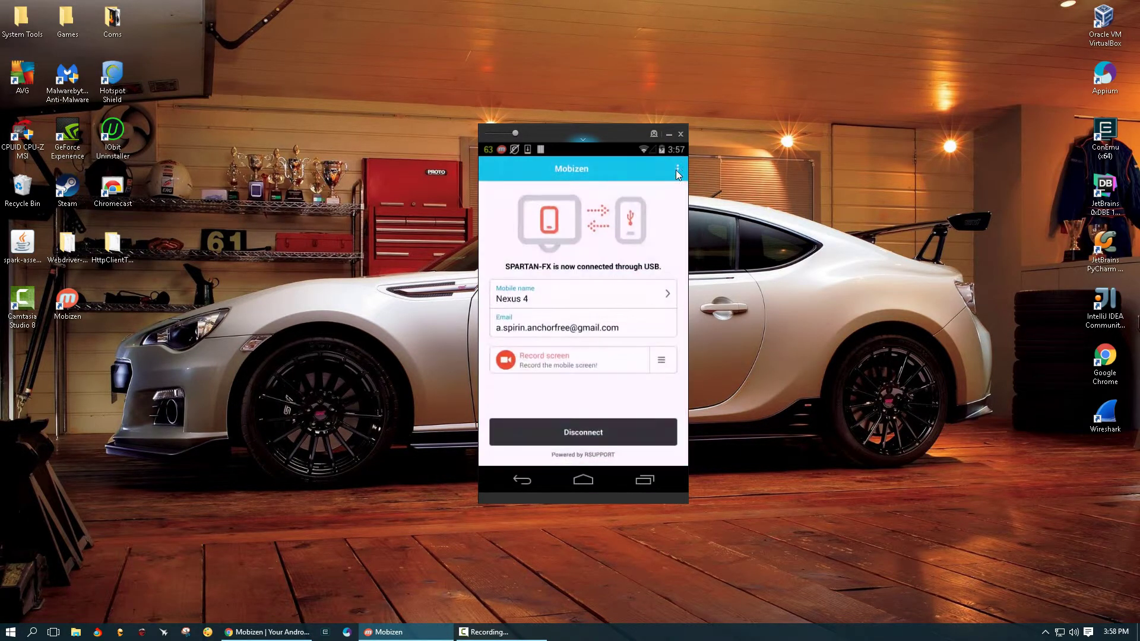
left_click(677, 168)
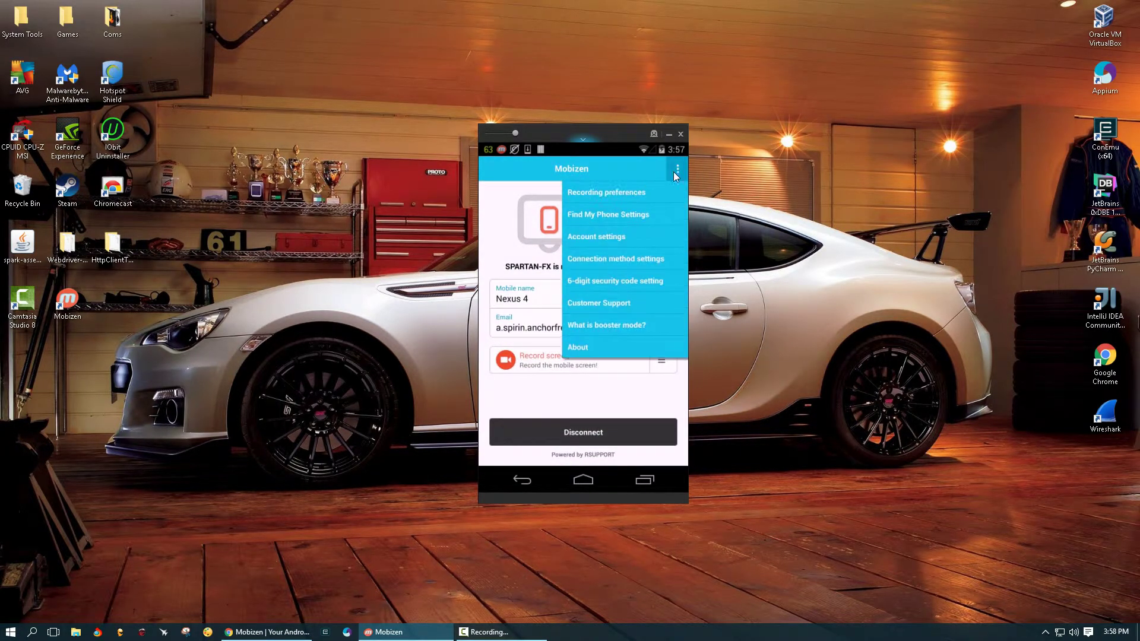
left_click(586, 258)
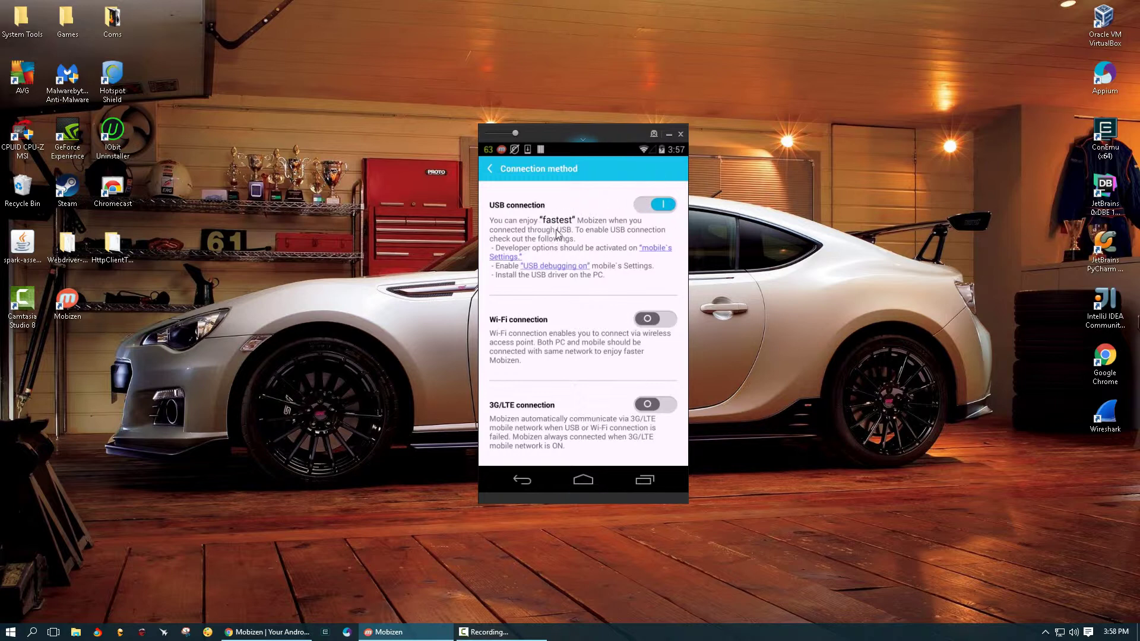
left_click(490, 171)
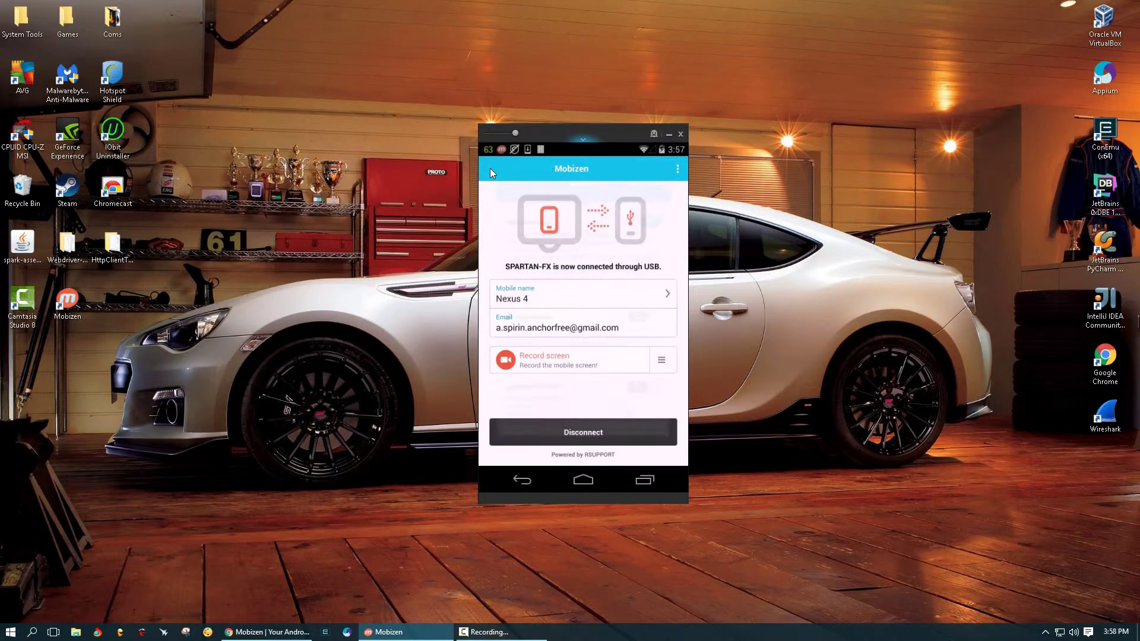
Go back to the phone's home screen and capture a screenshot with the toolbar's camera icon.
left_click(520, 481)
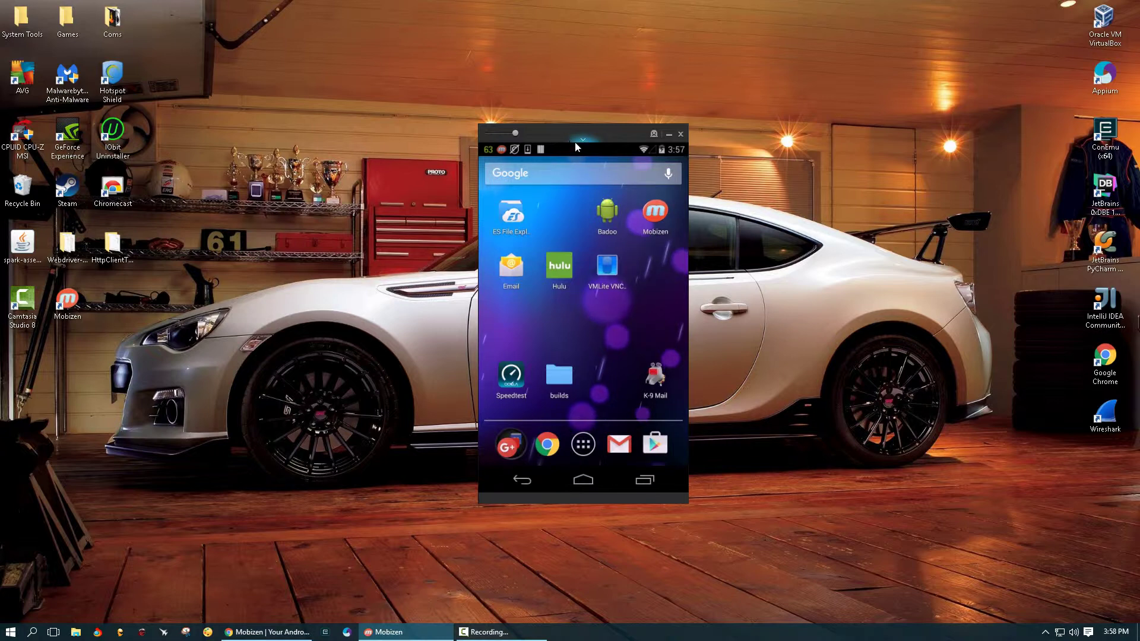
left_click(583, 142)
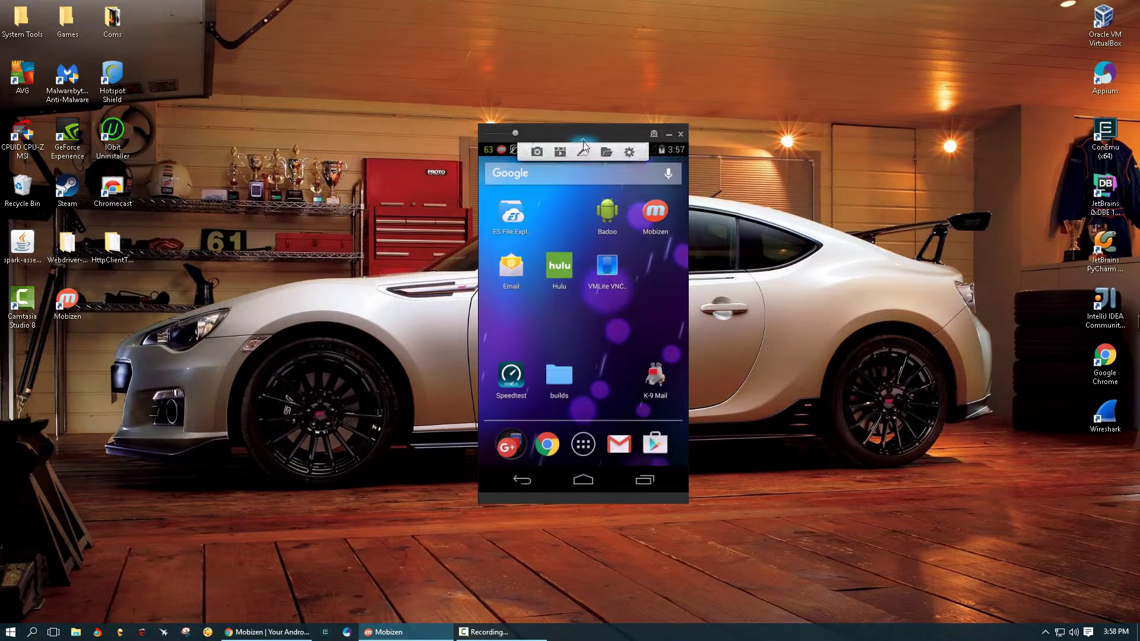
left_click(536, 153)
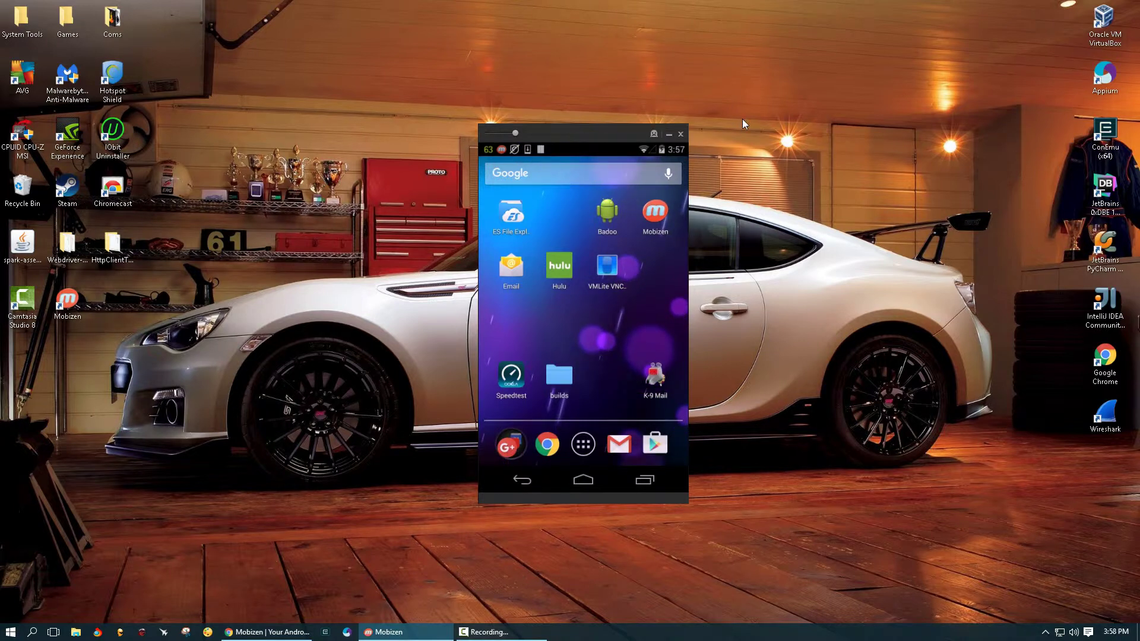
Start recording the phone screen and open Settings from the phone's app list.
mouse_move(589, 137)
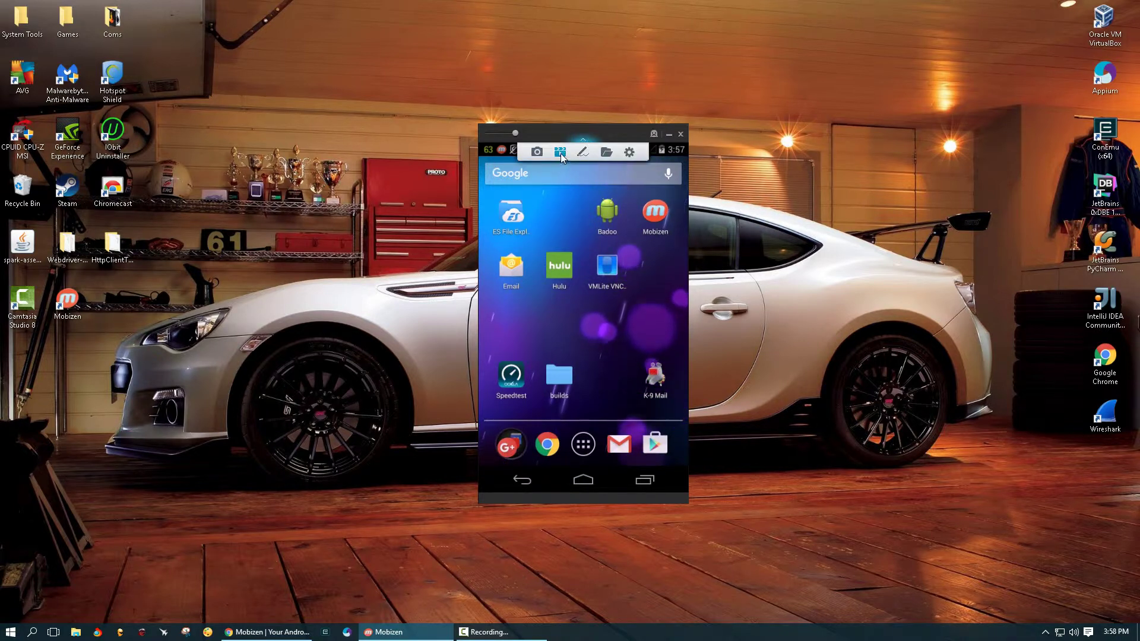
left_click(560, 154)
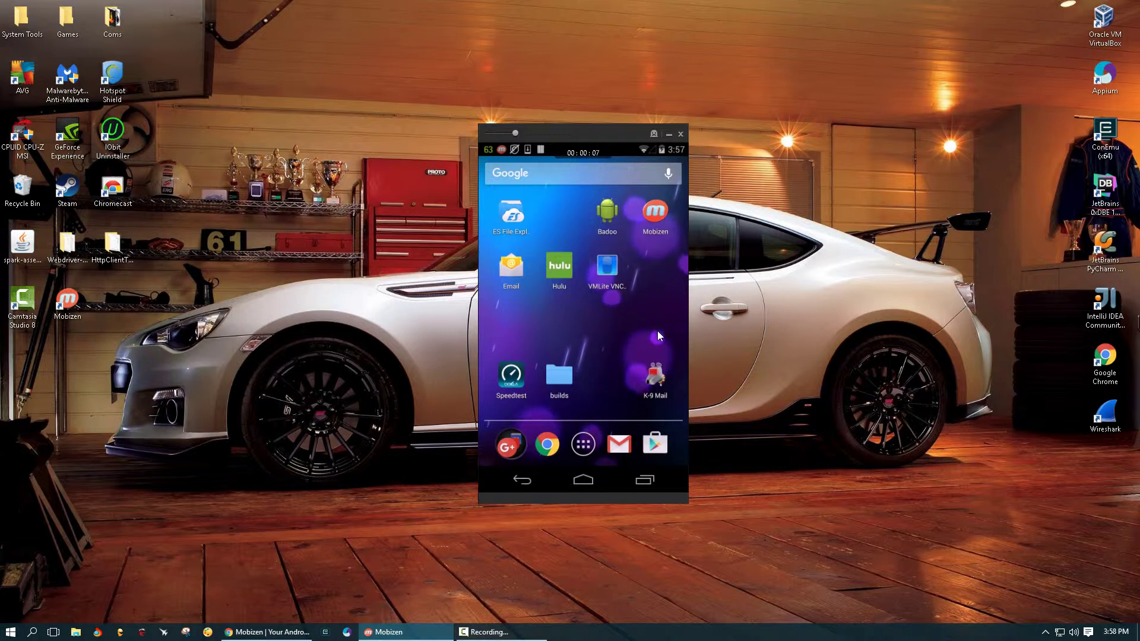
left_click(583, 444)
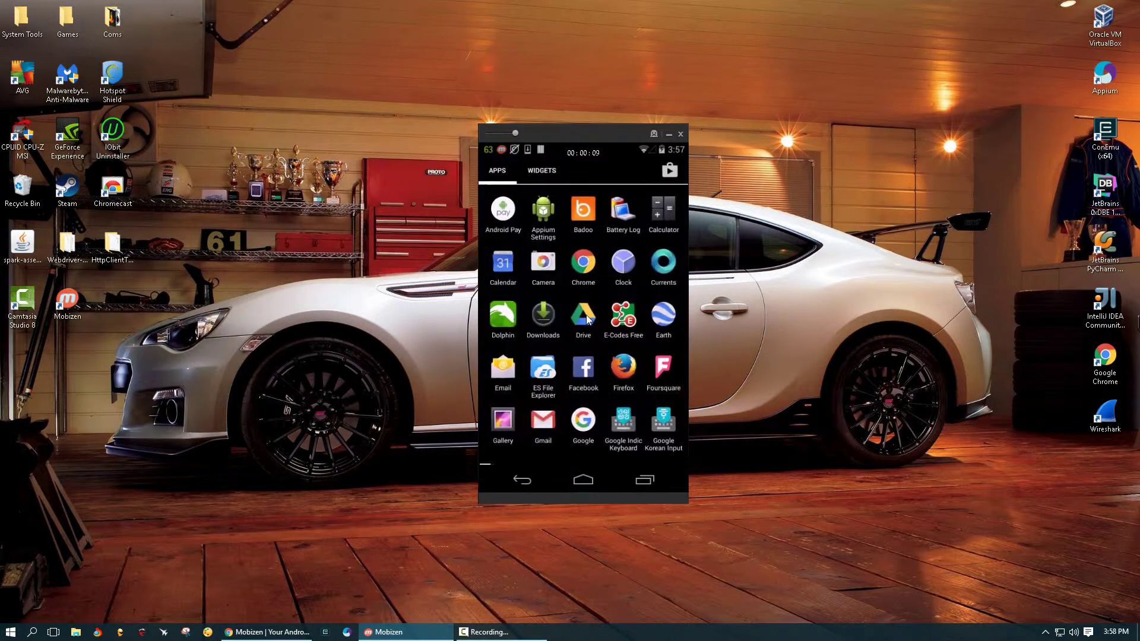
scroll(605, 273, "down", 2)
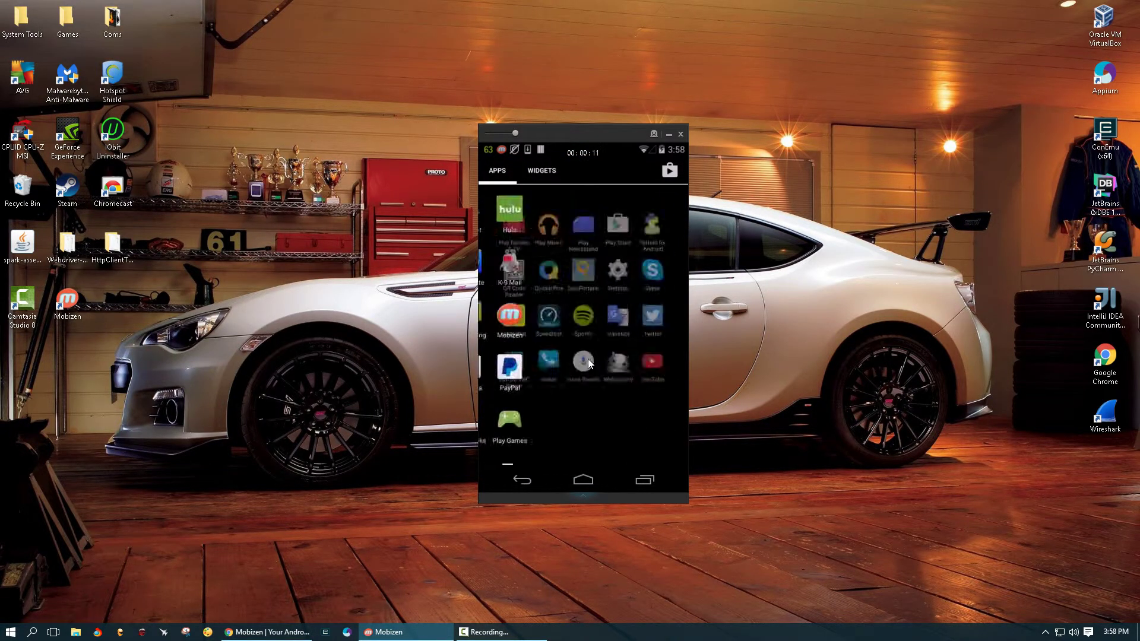
left_click(621, 264)
Open About phone and System updates, then go back step by step to the home screen.
scroll(582, 309, "down", 5)
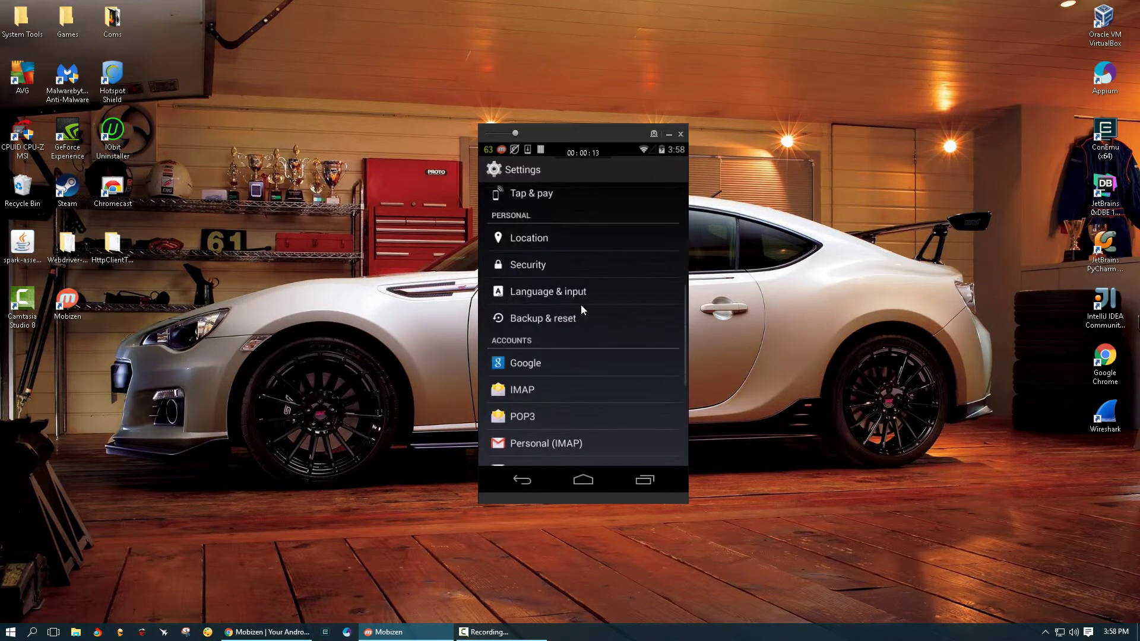
left_click(551, 444)
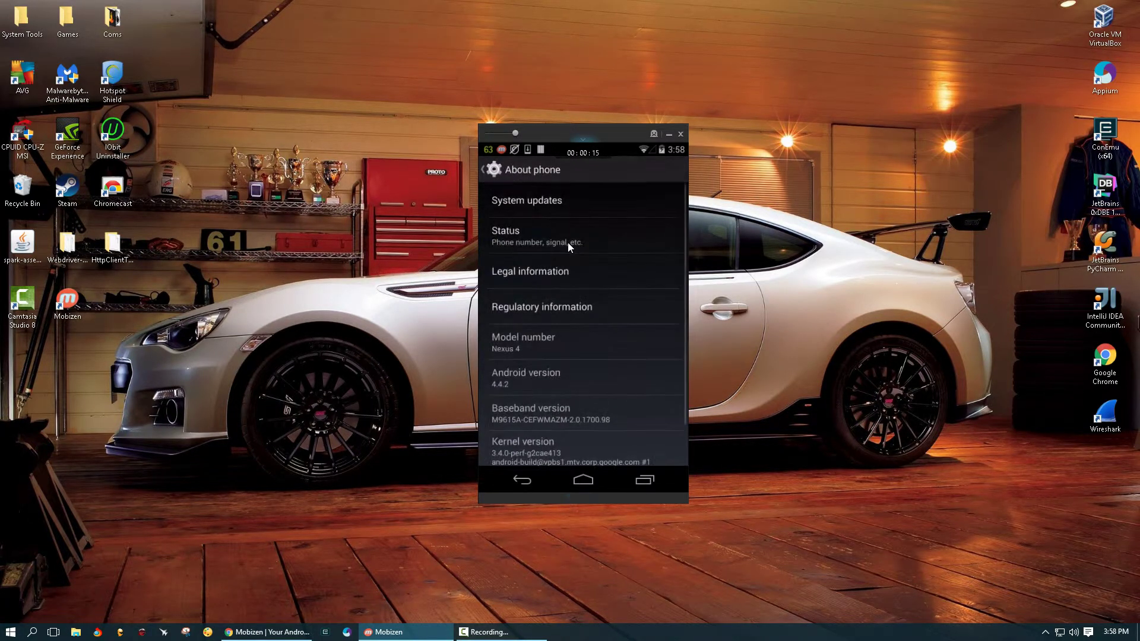
left_click(540, 202)
left_click(520, 480)
left_click(524, 483)
left_click(529, 480)
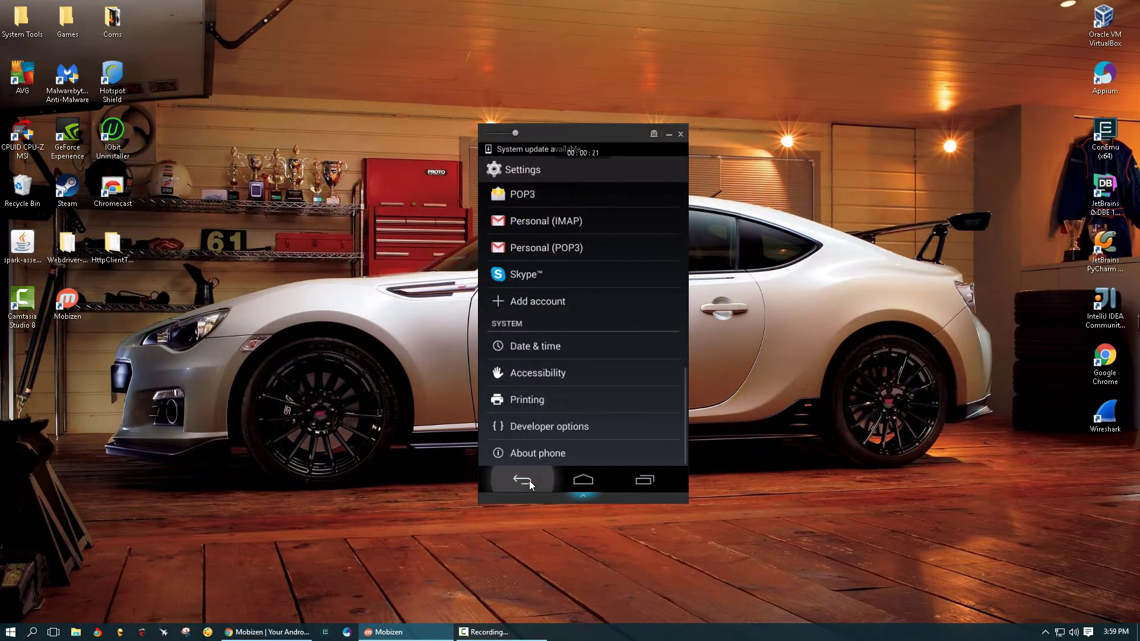
left_click(520, 482)
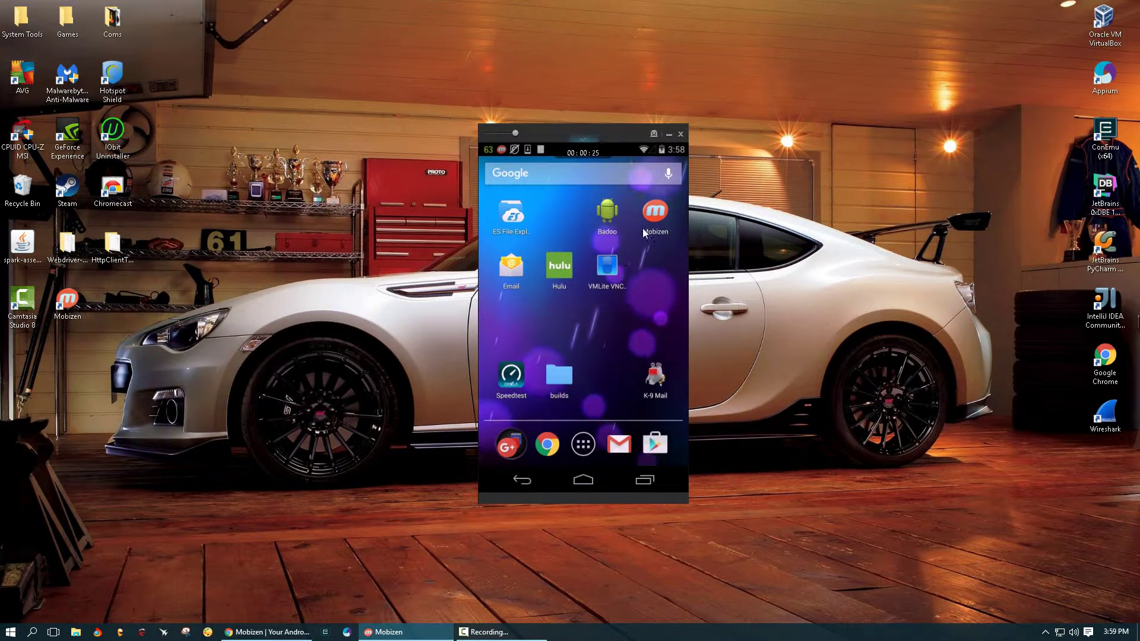
Open Mobizen's Tools settings and select the capture File Location path text.
left_click_drag(551, 133, 597, 108)
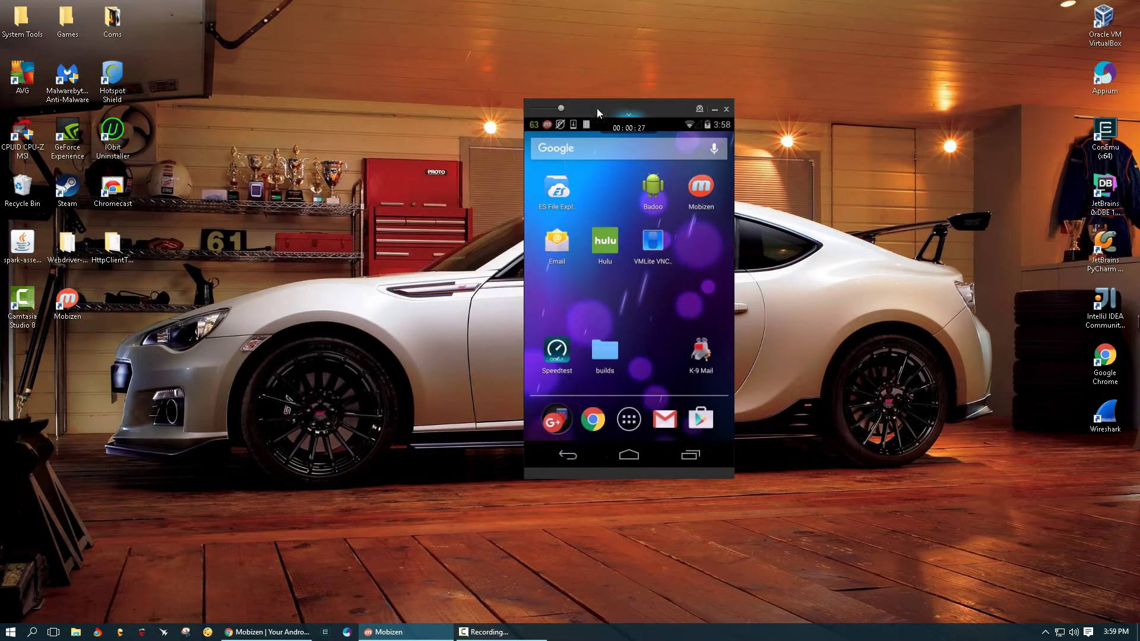
mouse_move(630, 115)
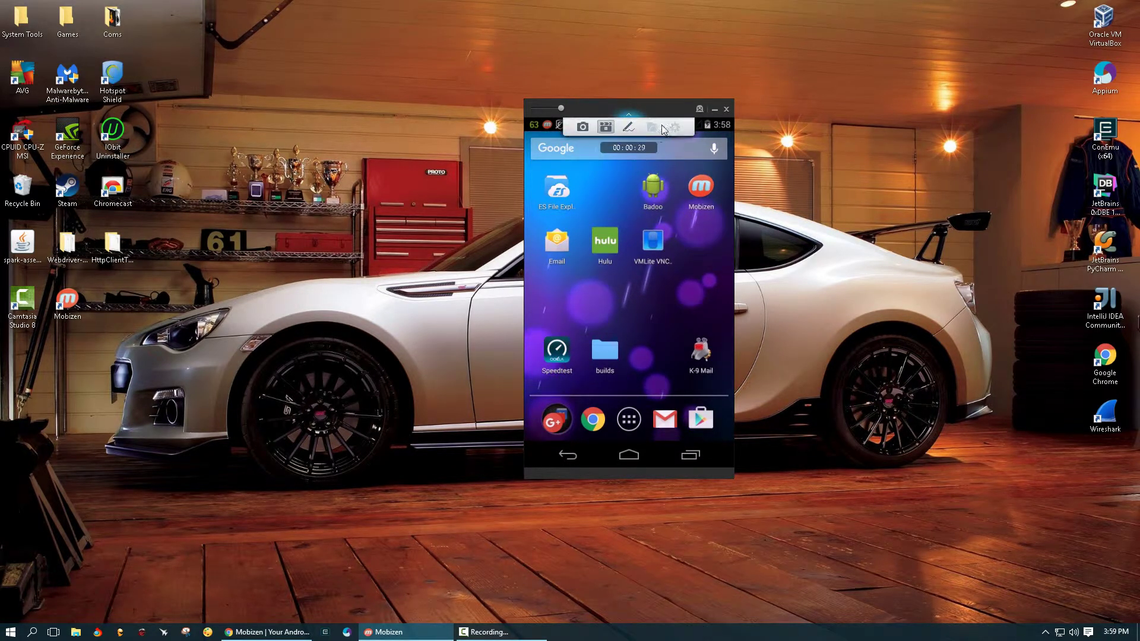
left_click(675, 127)
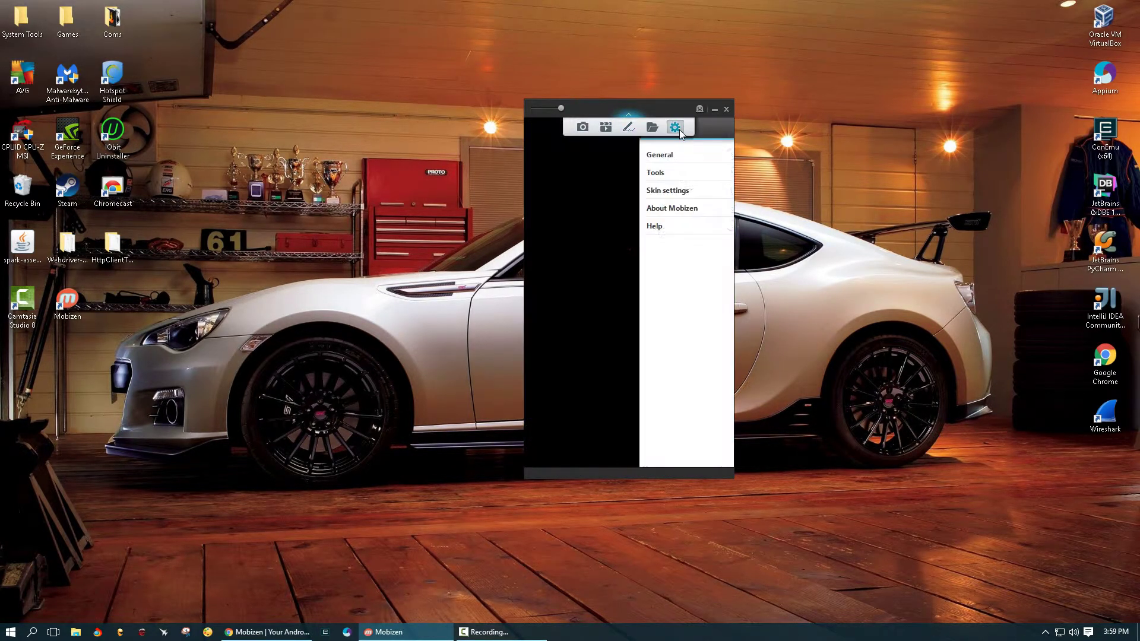
left_click(560, 177)
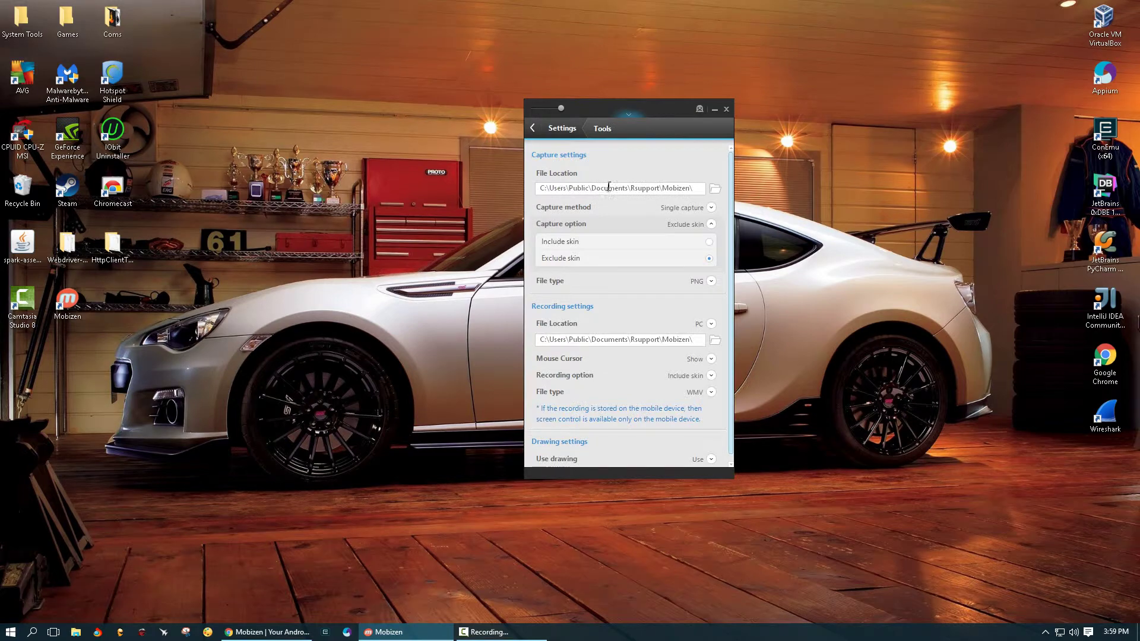
left_click_drag(691, 190, 549, 189)
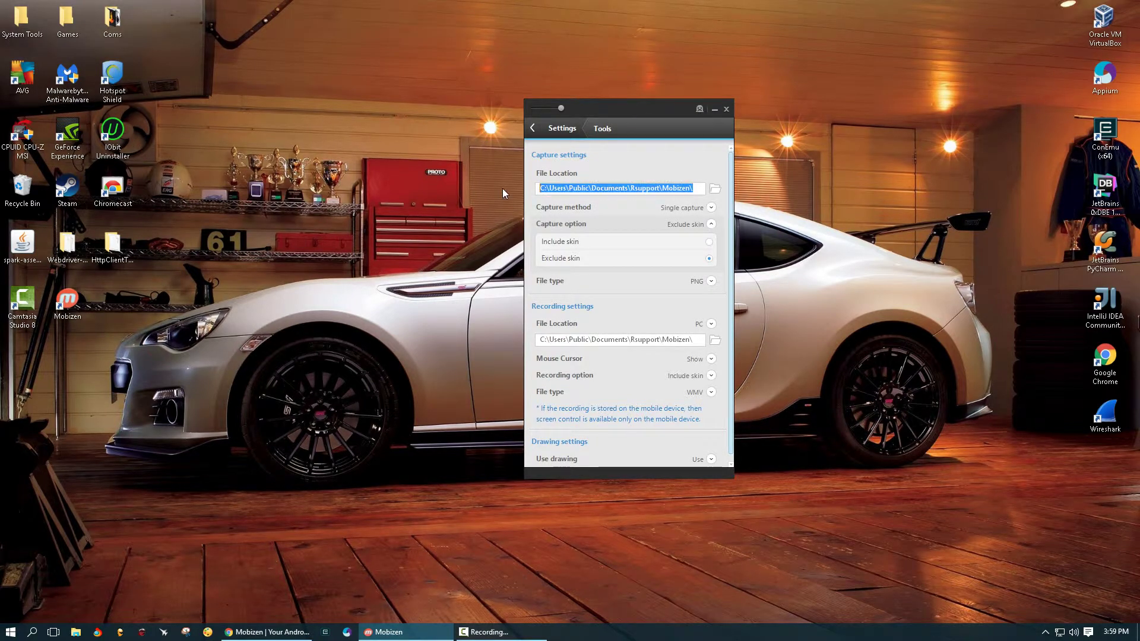
Open File Explorer snapped to the left half and go to the pasted Mobizen save folder path.
key("super+e")
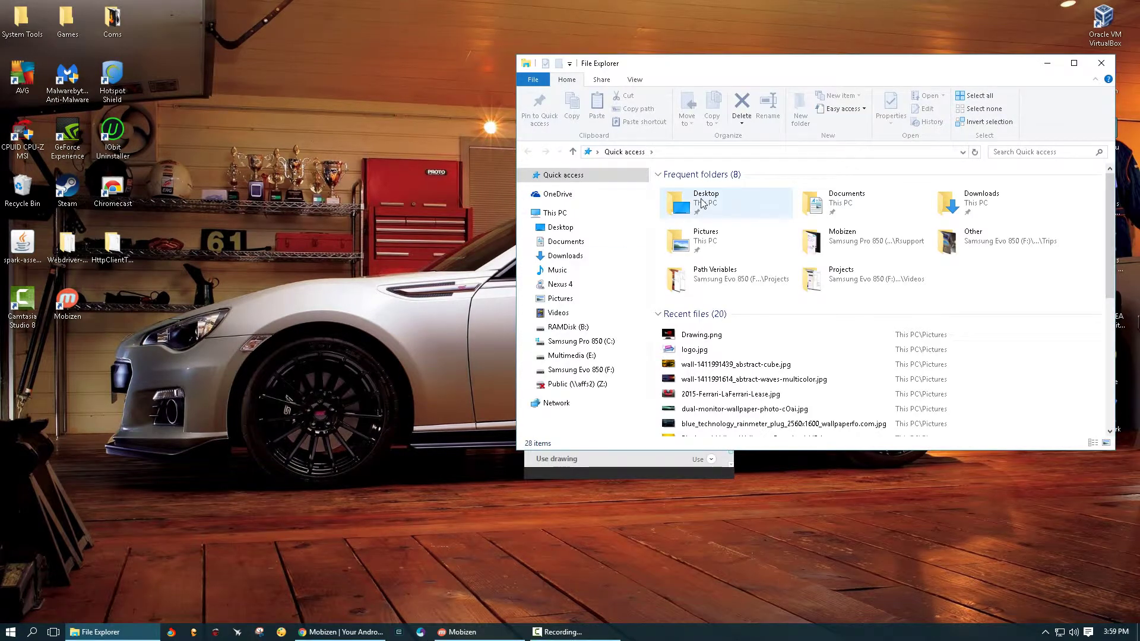
key("super+Left")
key("Escape")
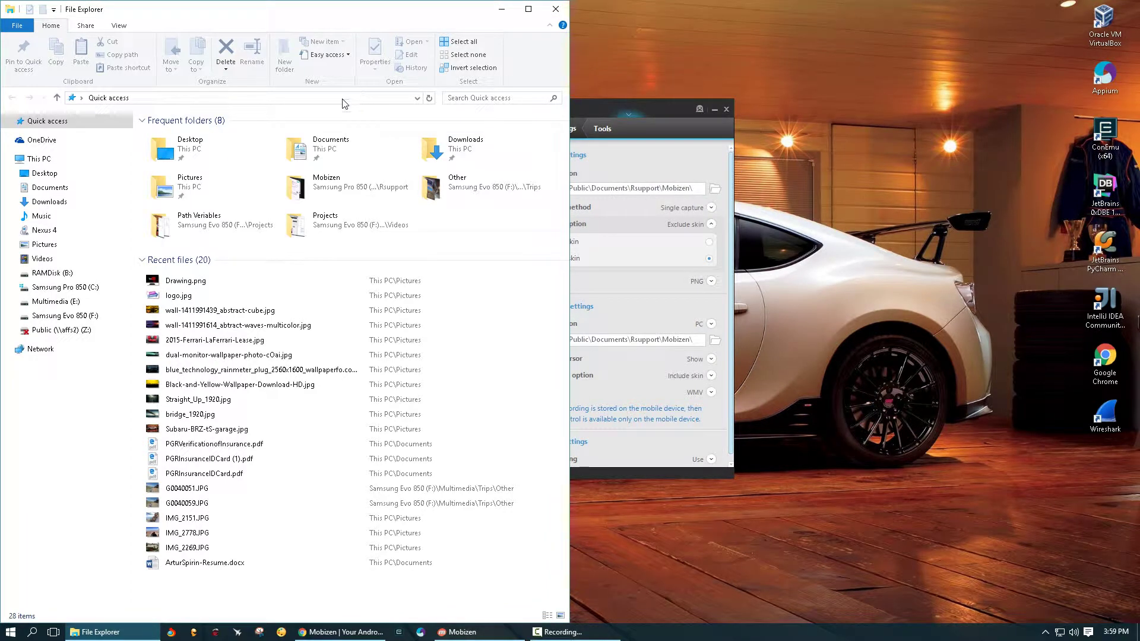
left_click(344, 100)
type("C:\\Users\\Public\\Documents\\Rsupport\\Mobizen\\")
key("Return")
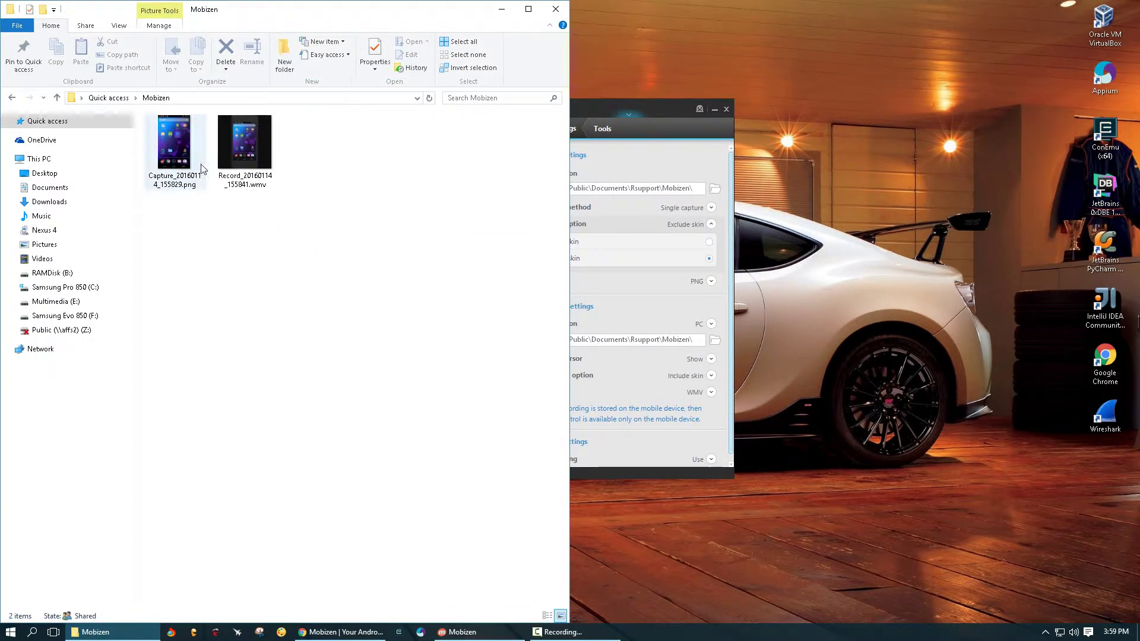
Move the Mobizen window to the right and close its settings to return to the phone view.
left_click_drag(614, 109, 818, 112)
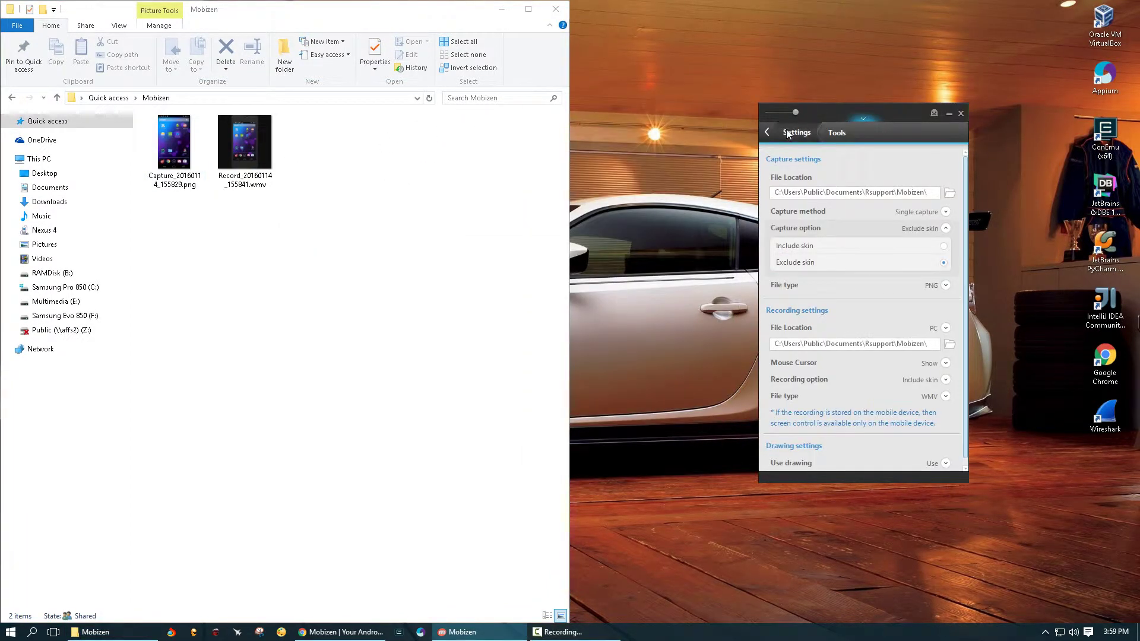
left_click(767, 132)
left_click(768, 131)
left_click(180, 135)
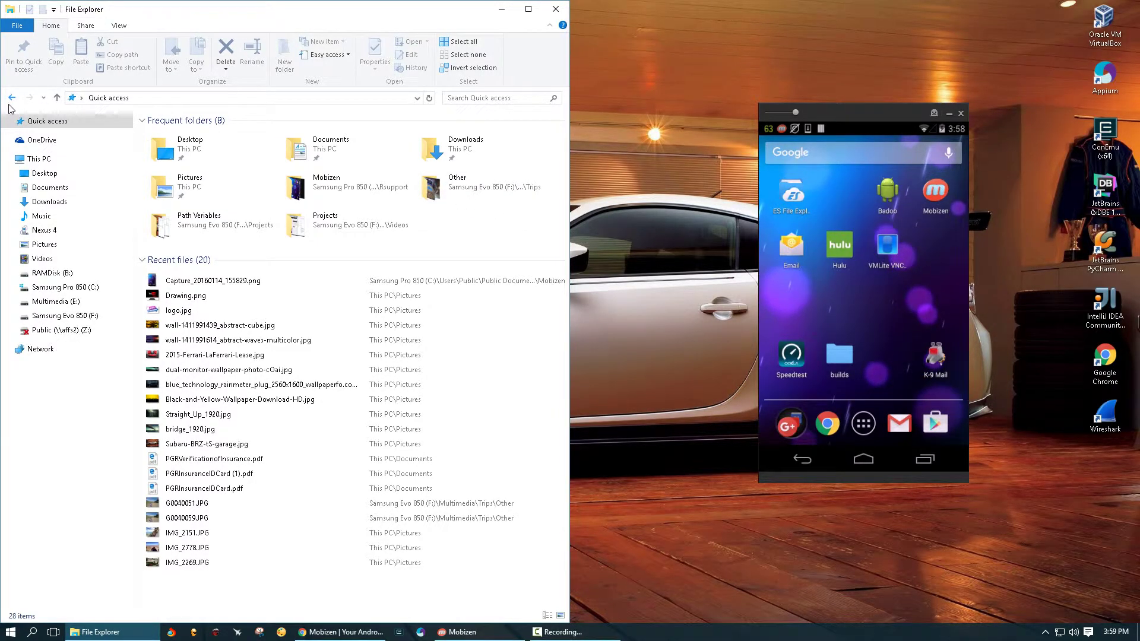
Open the Mobizen folder and view the saved Capture PNG screenshot.
double_click(314, 182)
left_click(196, 169)
double_click(201, 174)
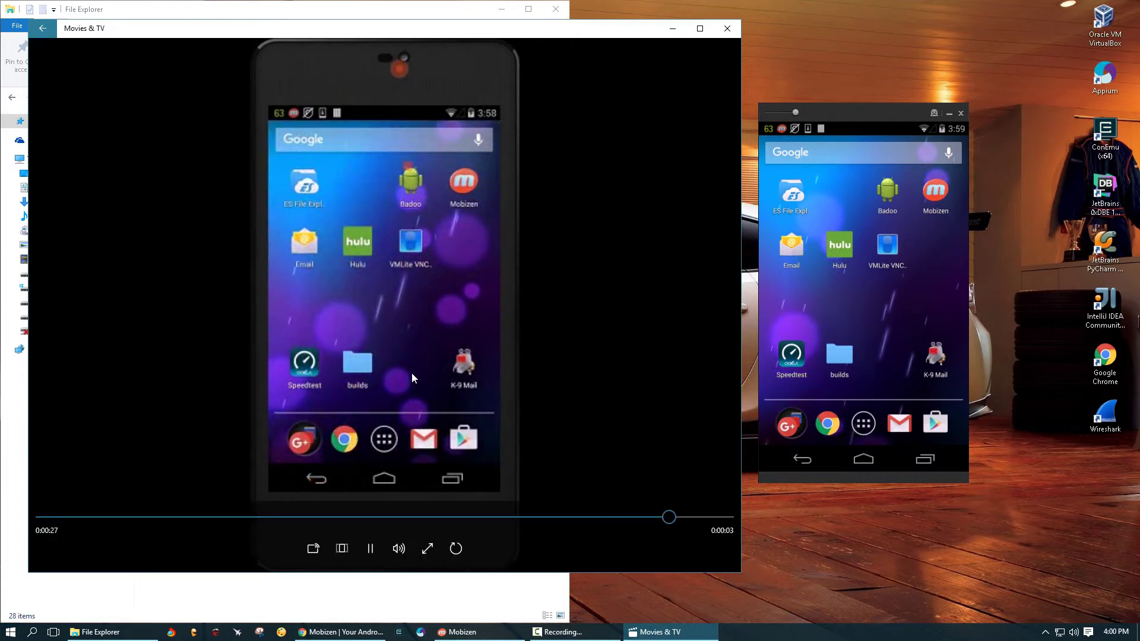
Close Movies & TV, navigate Explorer back to the Mobizen folder, and clear the file selection.
left_click(734, 34)
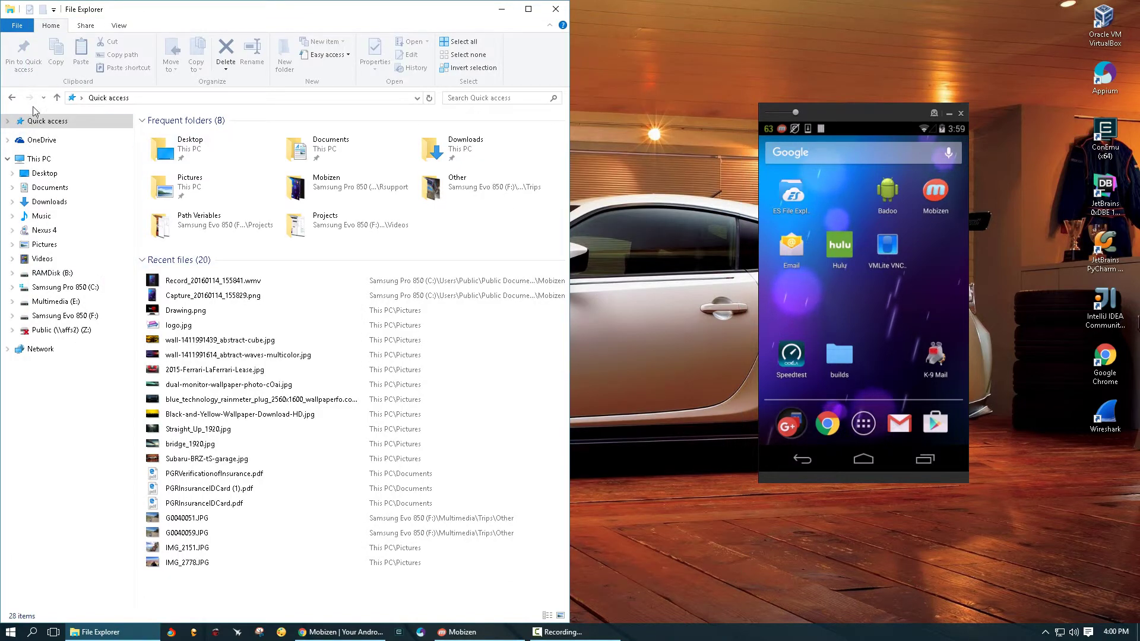
left_click(12, 98)
left_click(373, 298)
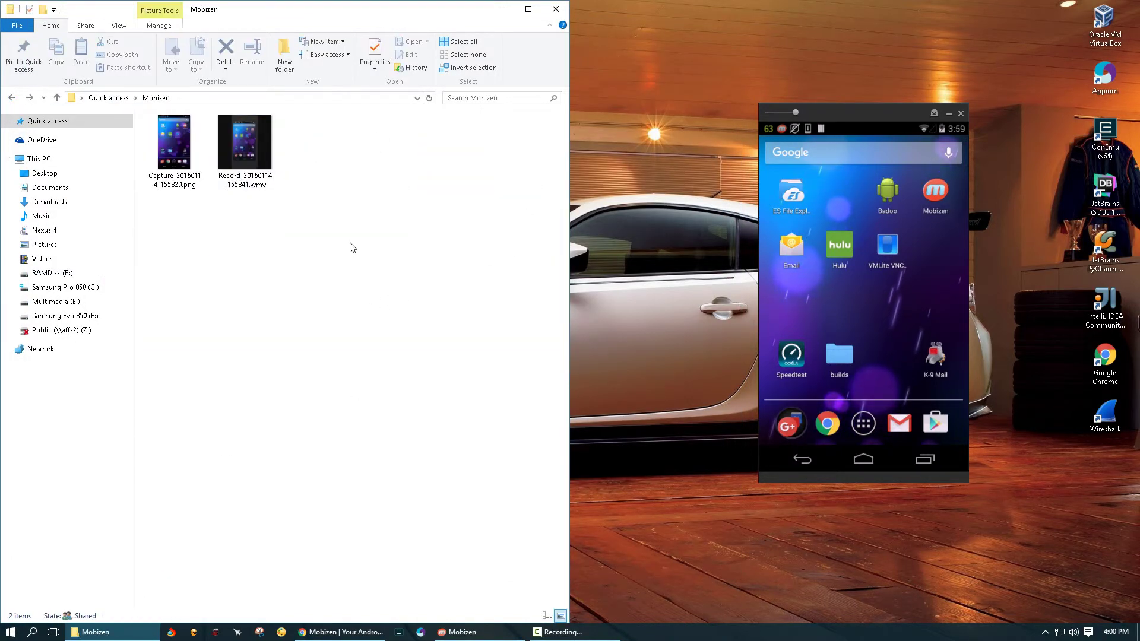